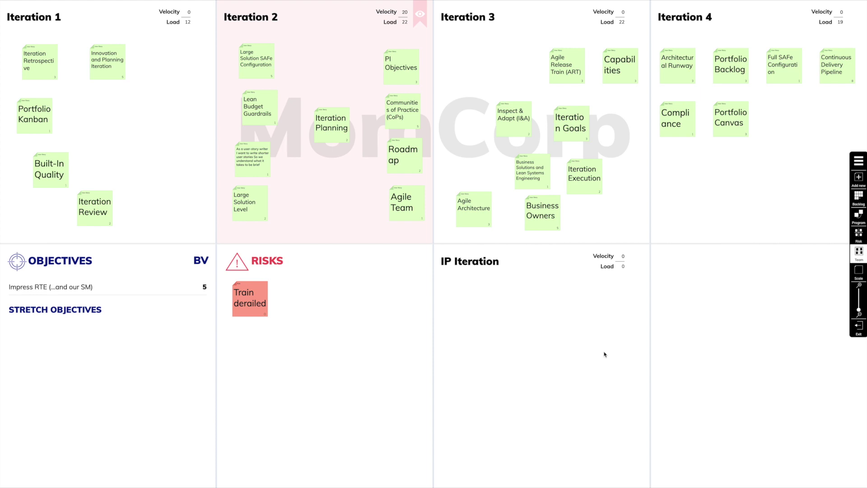
Open Iteration 2's presentation overlay showing its enlarged story cards at load 22 versus velocity 20.
click(330, 182)
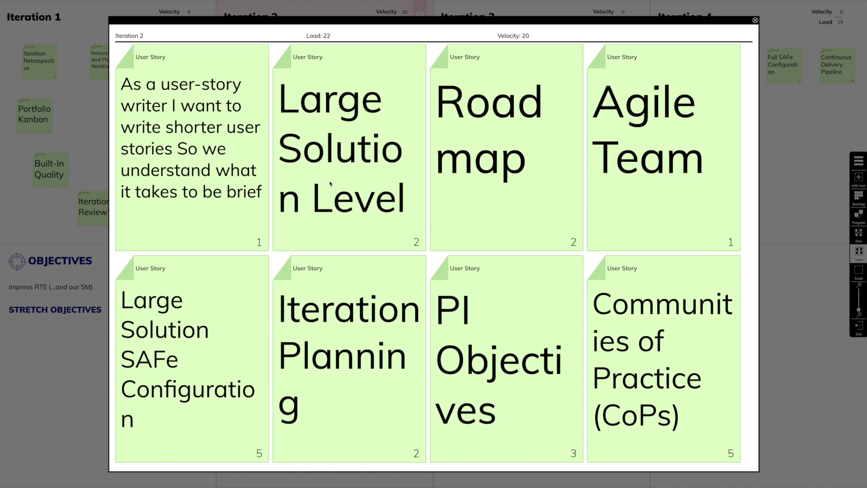
scroll(330, 182, down, 3)
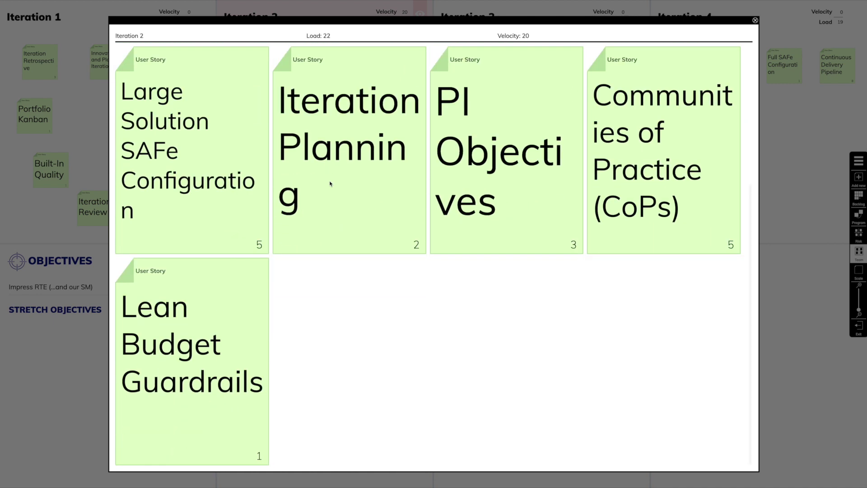
scroll(330, 184, up, 3)
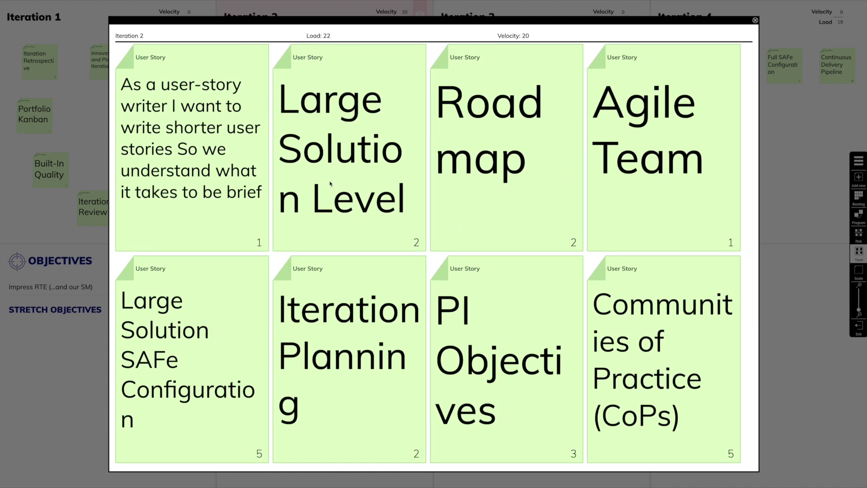